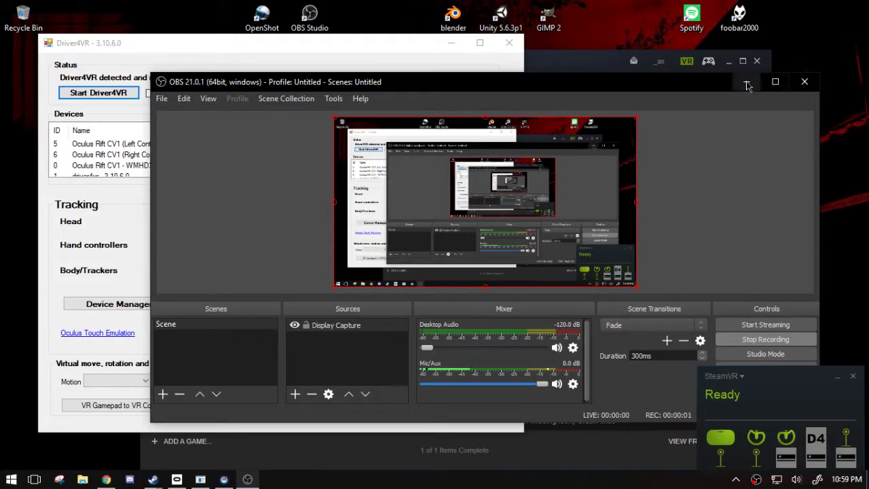
- Minimize the OBS window and start Driver4VR with body tracking in Skeleton mode
{"action": "left_click", "coordinate": [747, 85]}
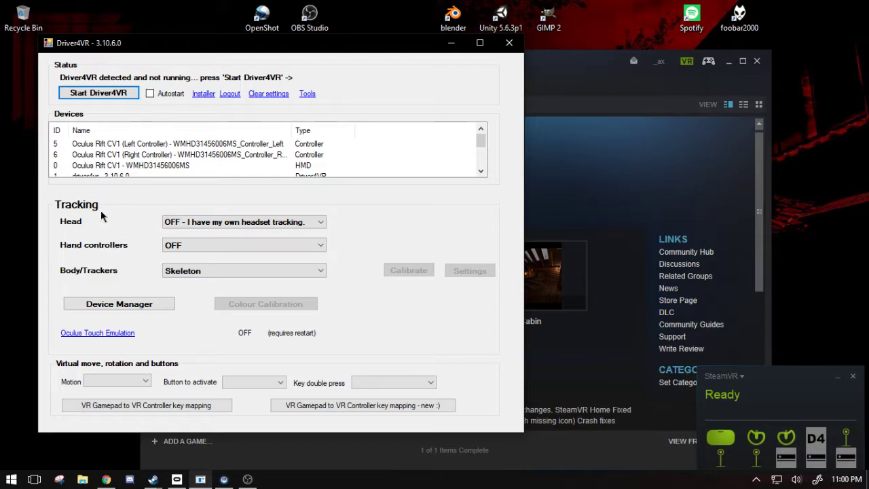
{"action": "left_click", "coordinate": [105, 93]}
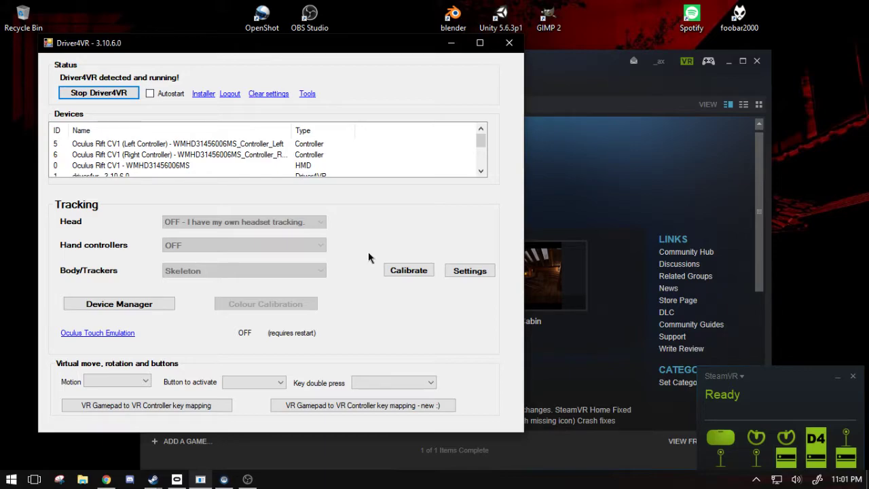
- Calibrate the Kinect body trackers against the headset with standing and crouching samples, and close the calibration window
{"action": "left_click", "coordinate": [397, 272]}
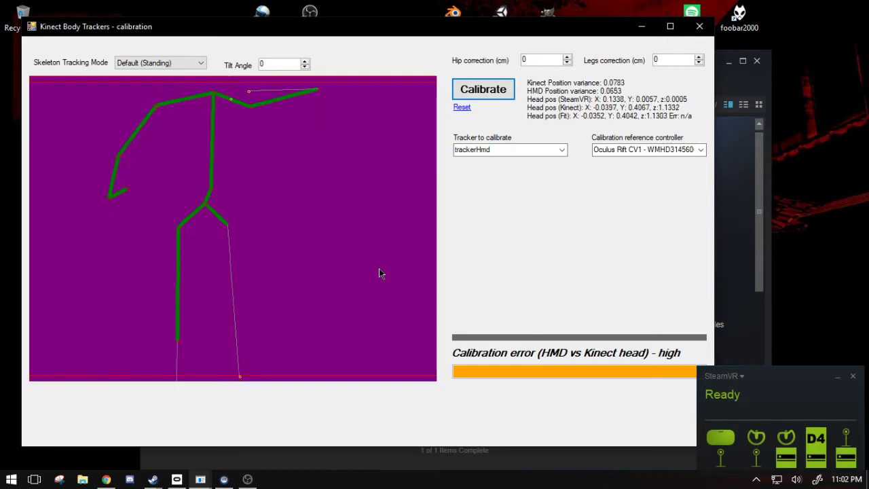
{"action": "left_click", "coordinate": [471, 84]}
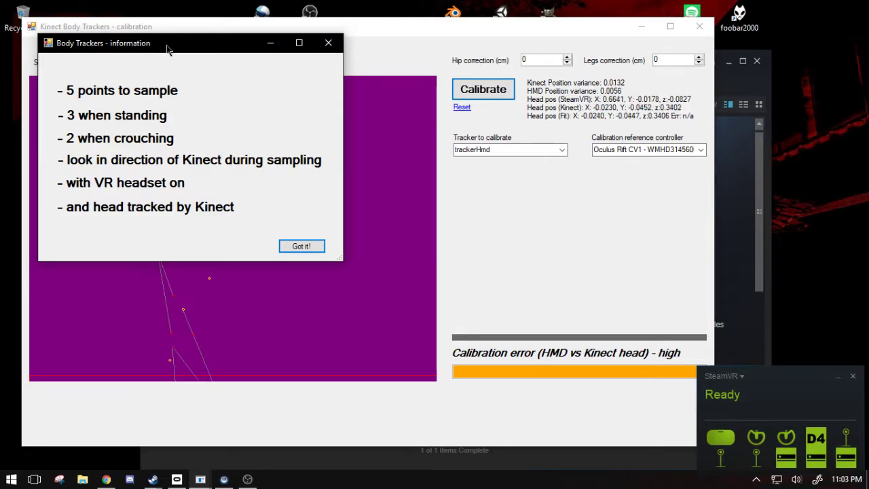
{"action": "left_click_drag", "start_coordinate": [169, 49], "coordinate": [683, 41]}
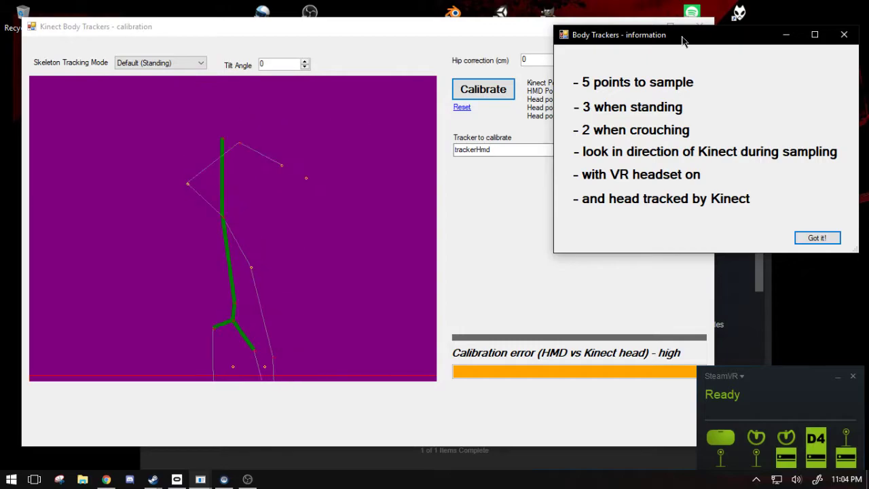
{"action": "left_click", "coordinate": [817, 238]}
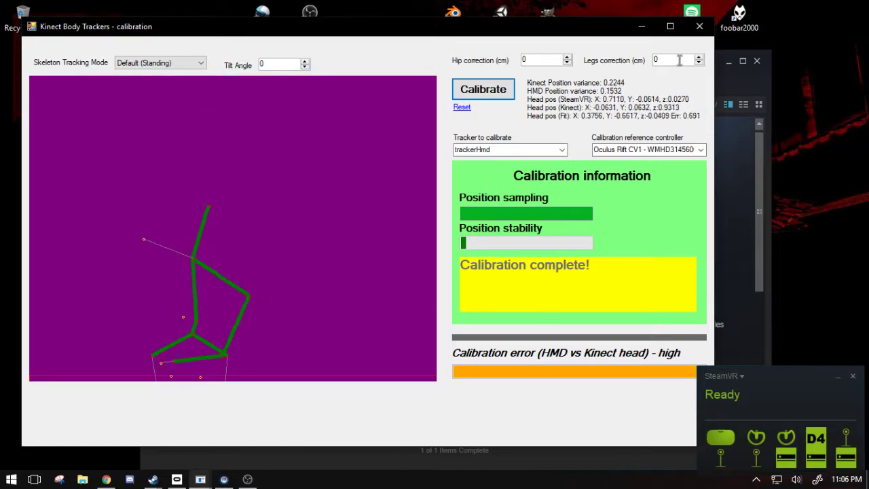
{"action": "left_click", "coordinate": [699, 26]}
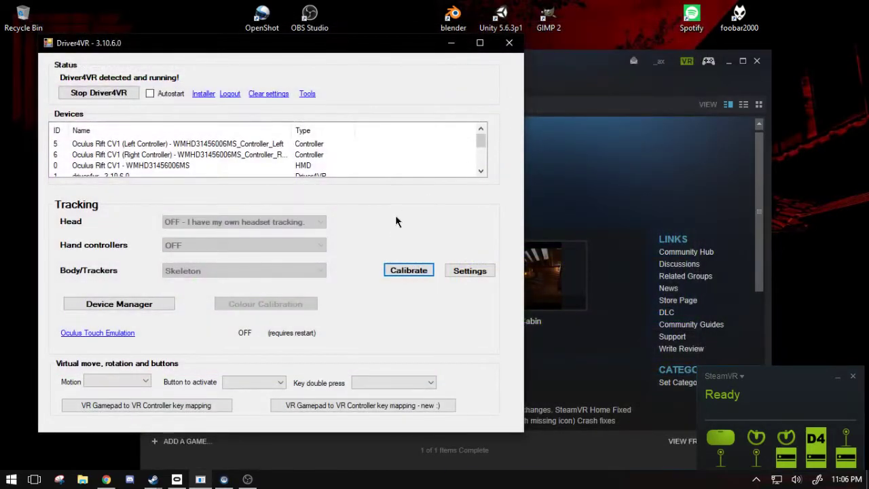
- Switch to the Steam library and launch VRChat from the VR category
{"action": "left_click", "coordinate": [550, 69]}
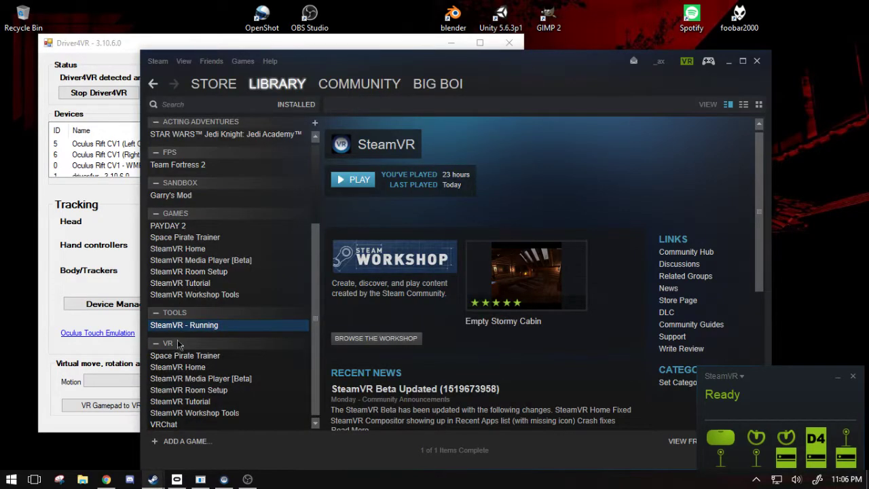
{"action": "scroll", "coordinate": [187, 408], "scroll_direction": "up", "scroll_amount": 3}
{"action": "scroll", "coordinate": [184, 421], "scroll_direction": "down", "scroll_amount": 3}
{"action": "left_click", "coordinate": [164, 424]}
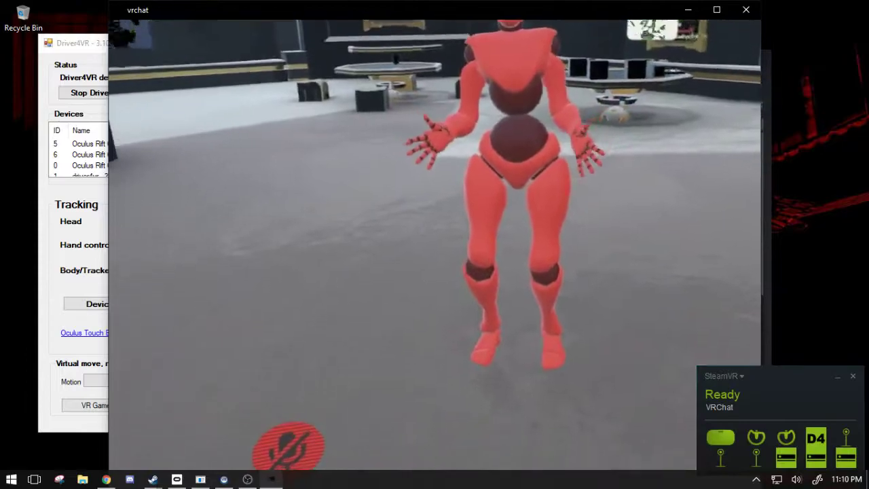
- Set the User Real Height to 1.90 m in VRChat's settings and quit VRChat
{"action": "key", "text": "Escape"}
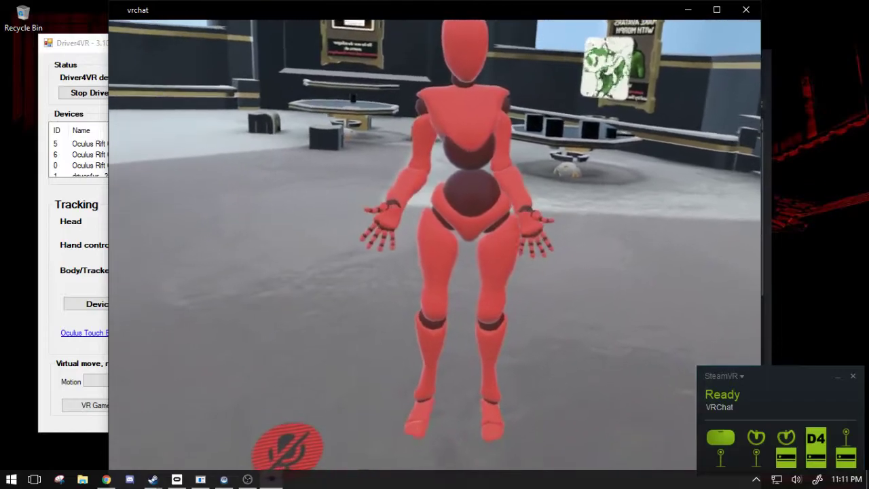
{"action": "key", "text": "Escape"}
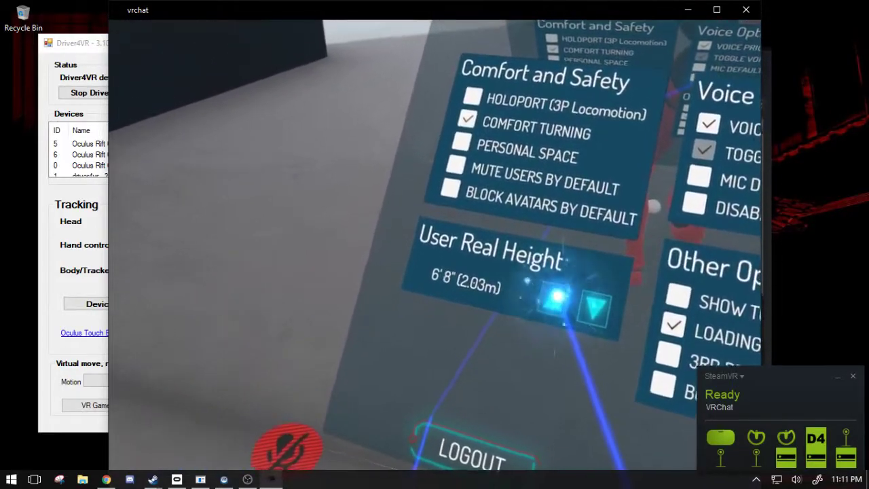
{"action": "key", "text": "Escape"}
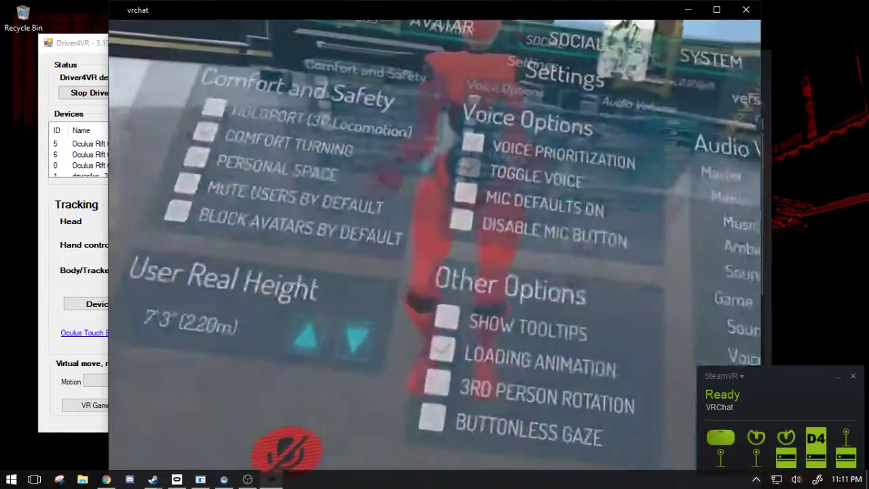
{"action": "key", "text": "Escape"}
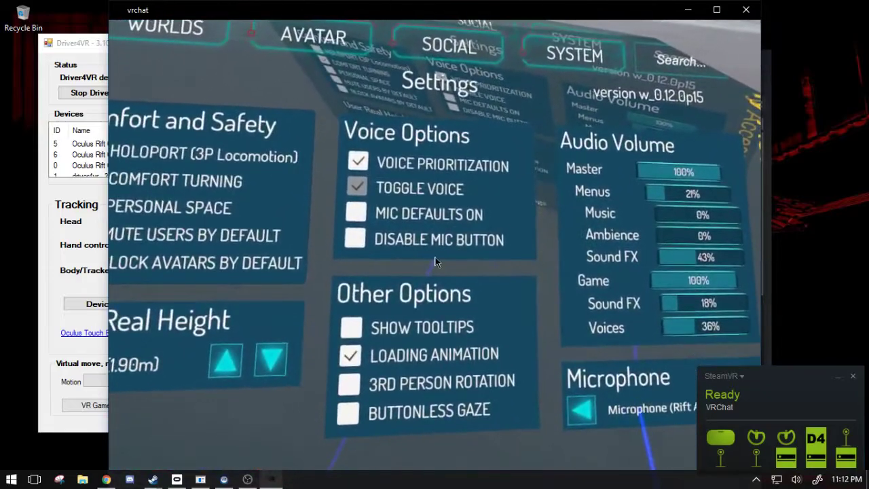
{"action": "key", "text": "alt+F4"}
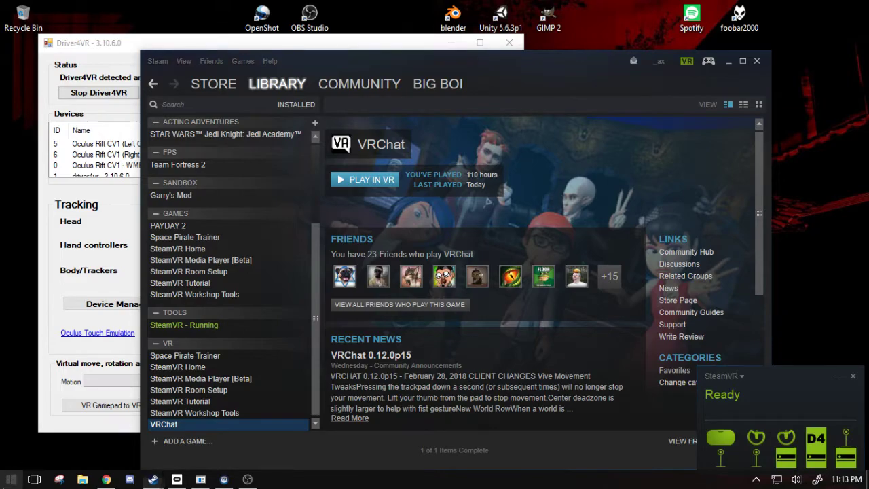
- Search Windows for "contr" and open the Control Panel
{"action": "right_click", "coordinate": [10, 479]}
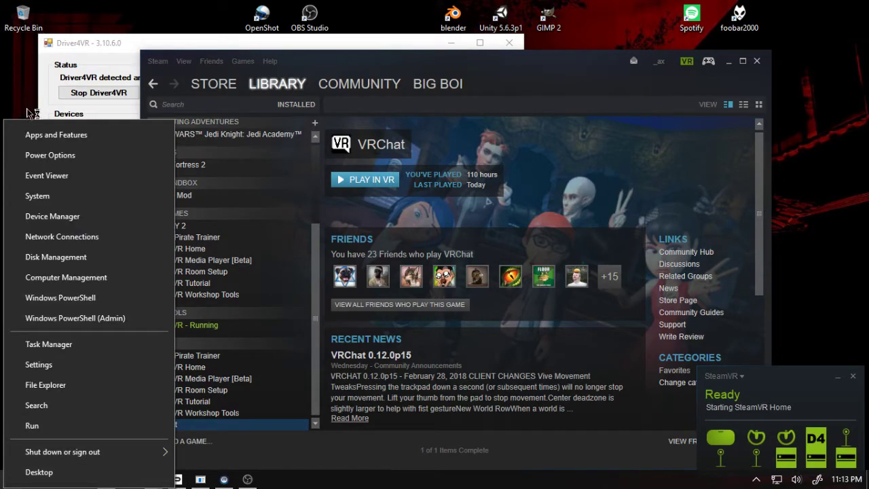
{"action": "key", "text": "super"}
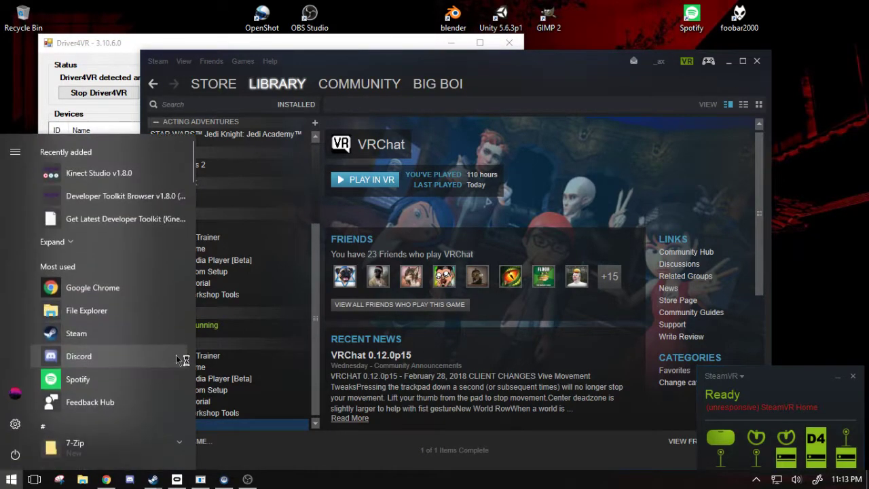
{"action": "type", "text": "contr"}
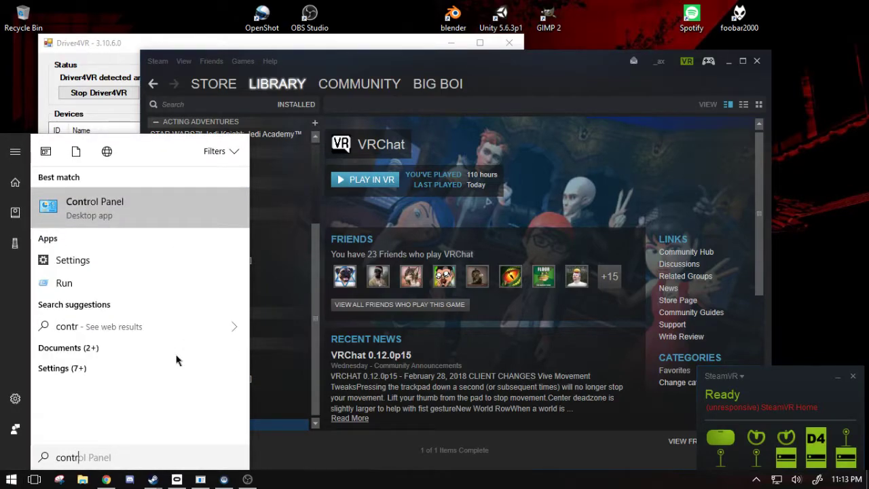
{"action": "key", "text": "Return"}
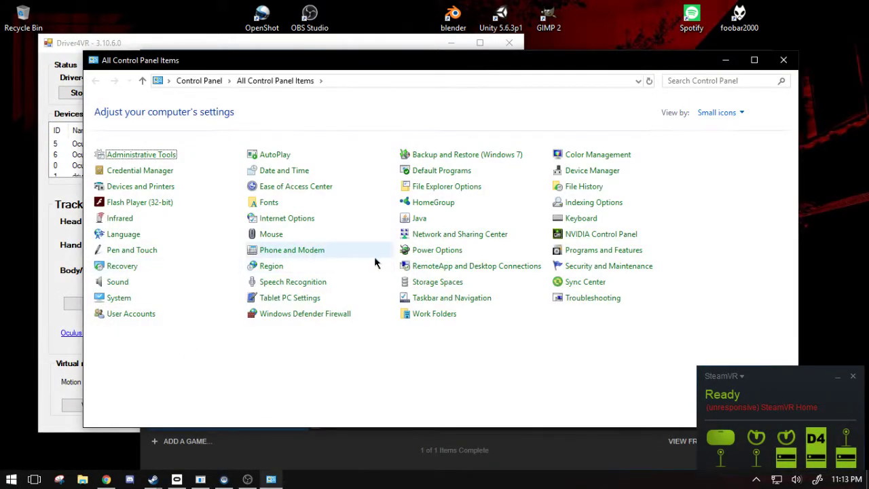
- Switch the Control Panel view to Category and back to Small icons
{"action": "left_click", "coordinate": [718, 113]}
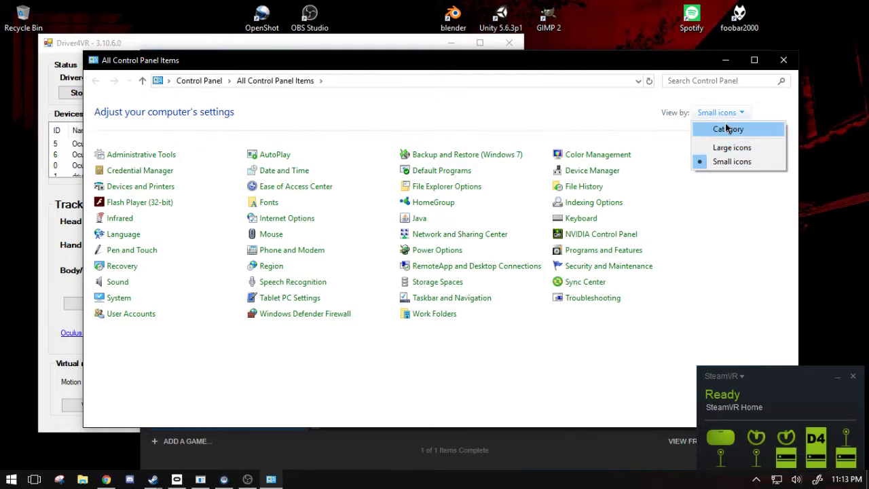
{"action": "left_click", "coordinate": [727, 129]}
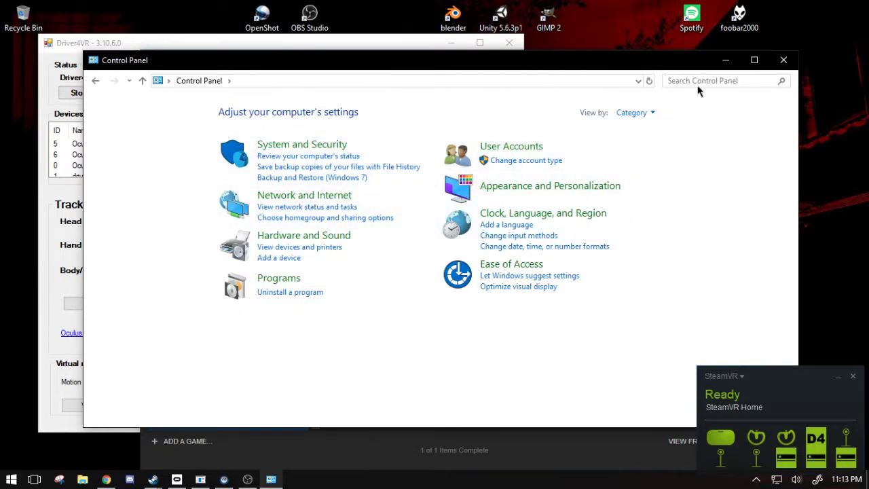
{"action": "left_click", "coordinate": [638, 114]}
{"action": "left_click", "coordinate": [642, 163]}
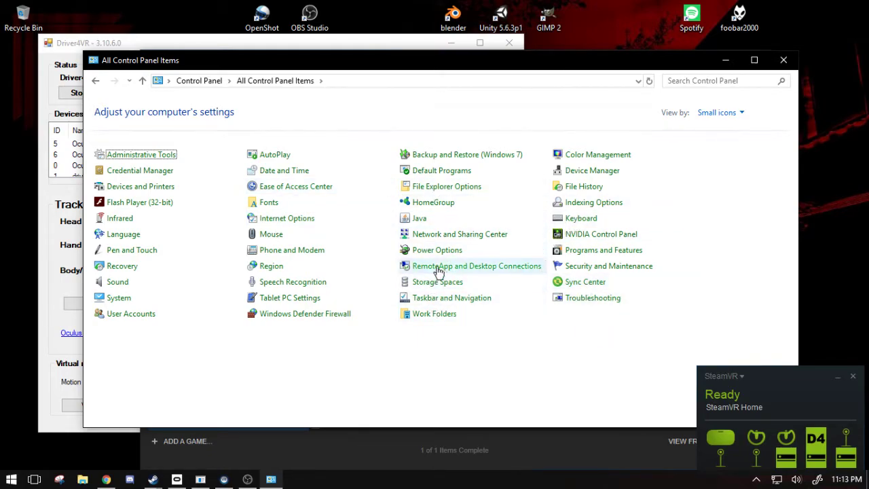
- Set the USB selective suspend setting to Disabled in the High performance plan's advanced power settings
{"action": "left_click", "coordinate": [417, 252]}
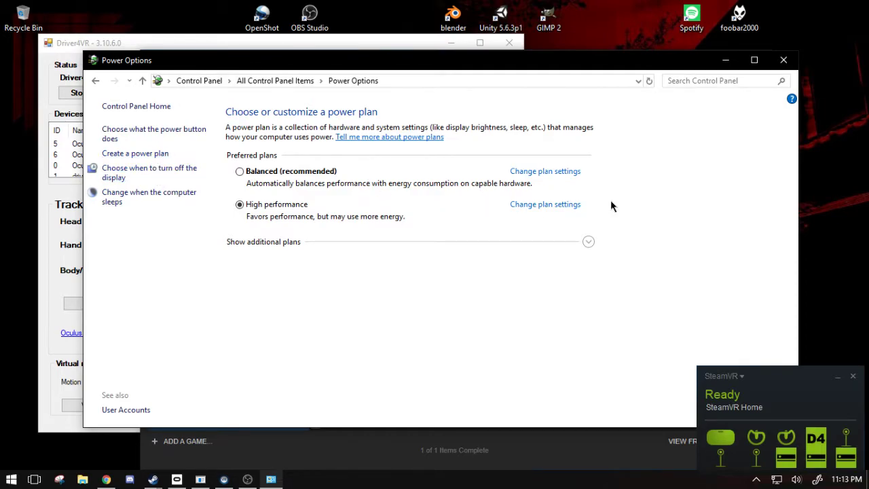
{"action": "left_click", "coordinate": [569, 207]}
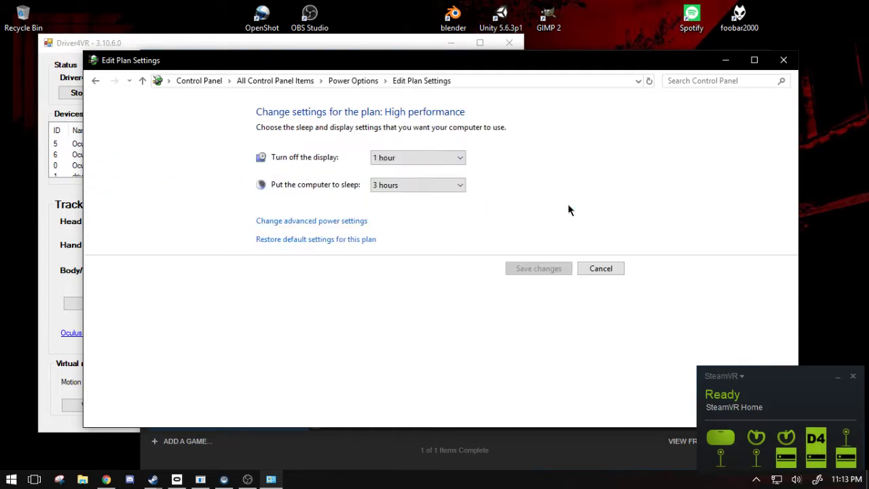
{"action": "left_click", "coordinate": [326, 222]}
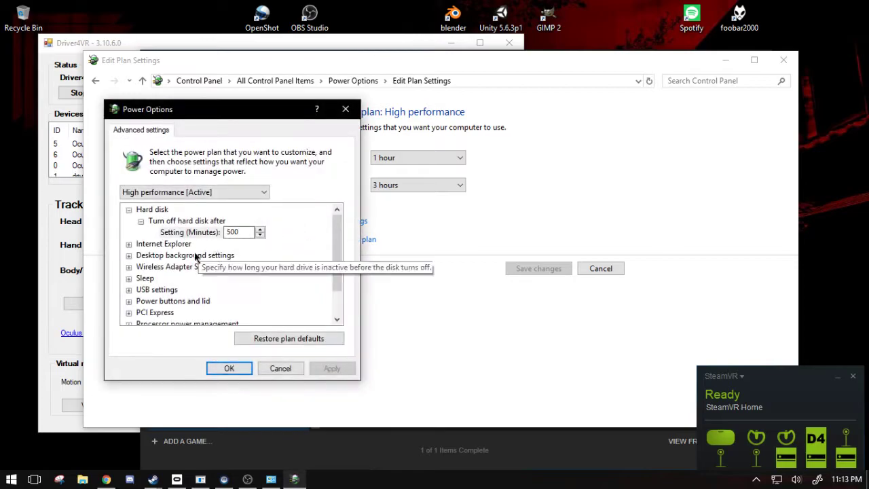
{"action": "scroll", "coordinate": [170, 282], "scroll_direction": "down", "scroll_amount": 1}
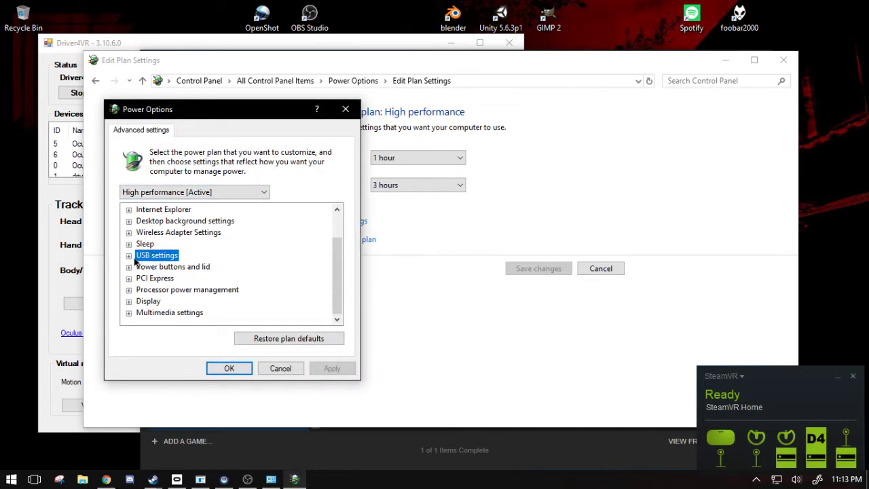
{"action": "left_click", "coordinate": [129, 256]}
{"action": "left_click", "coordinate": [141, 268]}
{"action": "left_click", "coordinate": [204, 279]}
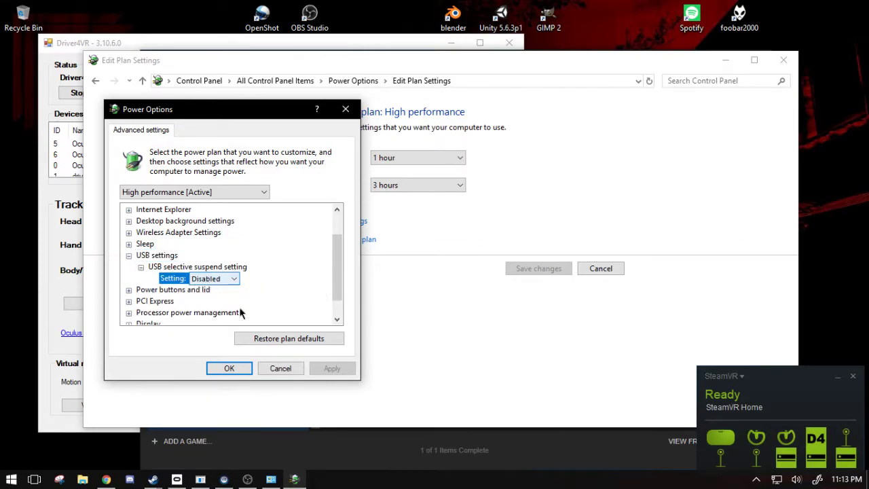
{"action": "left_click", "coordinate": [228, 368]}
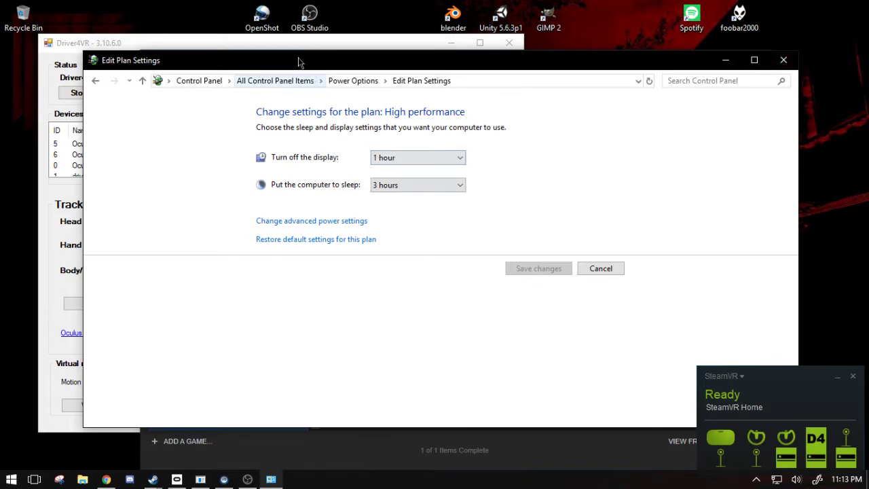
- Close the power plan window and switch to OBS Studio
{"action": "left_click", "coordinate": [595, 81]}
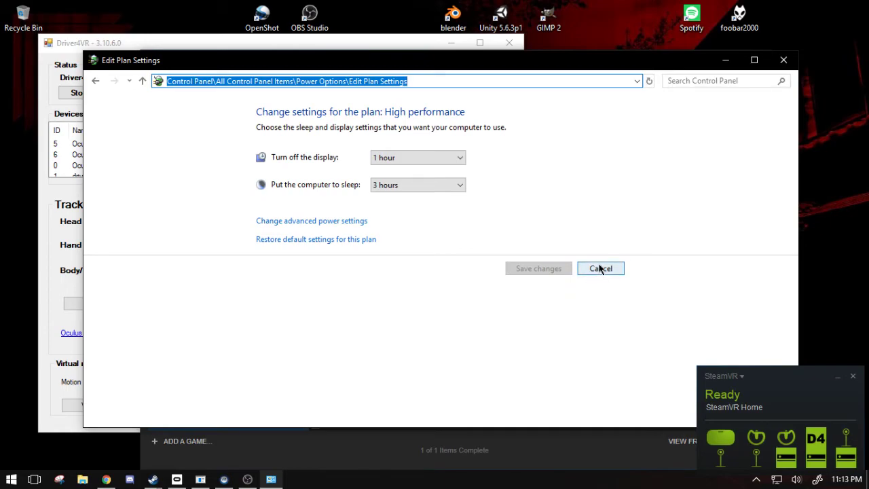
{"action": "left_click", "coordinate": [783, 59]}
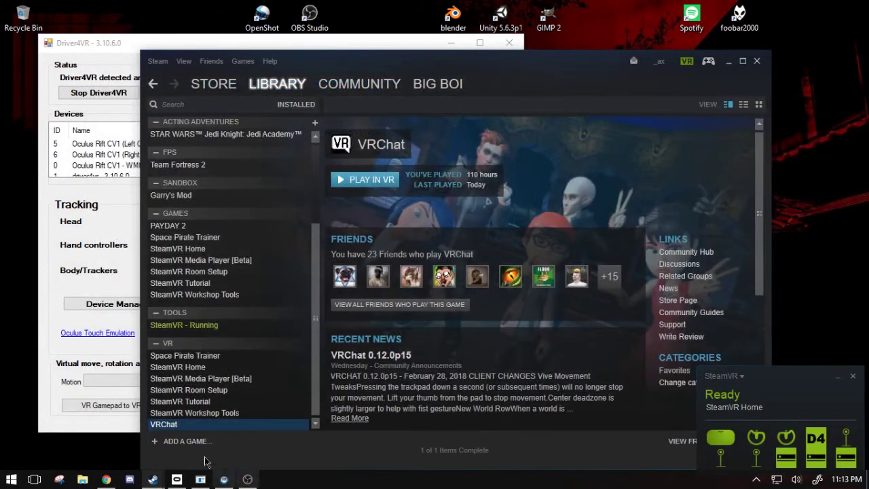
{"action": "left_click", "coordinate": [246, 480]}
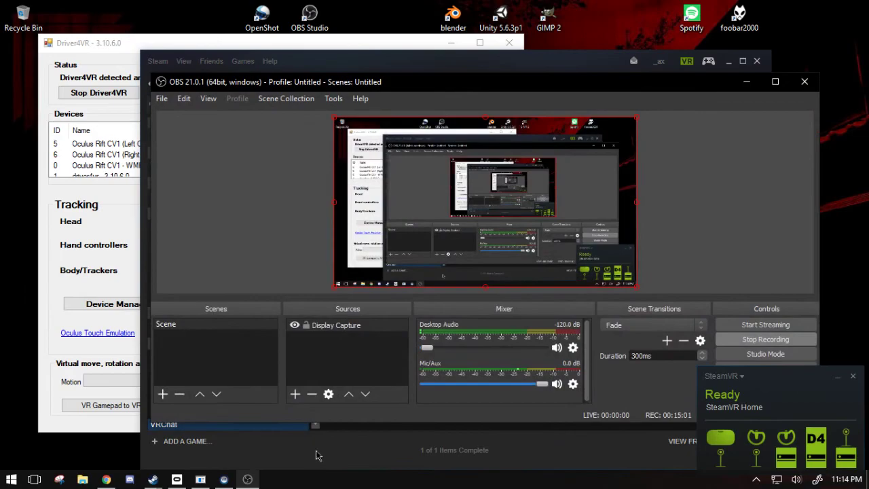